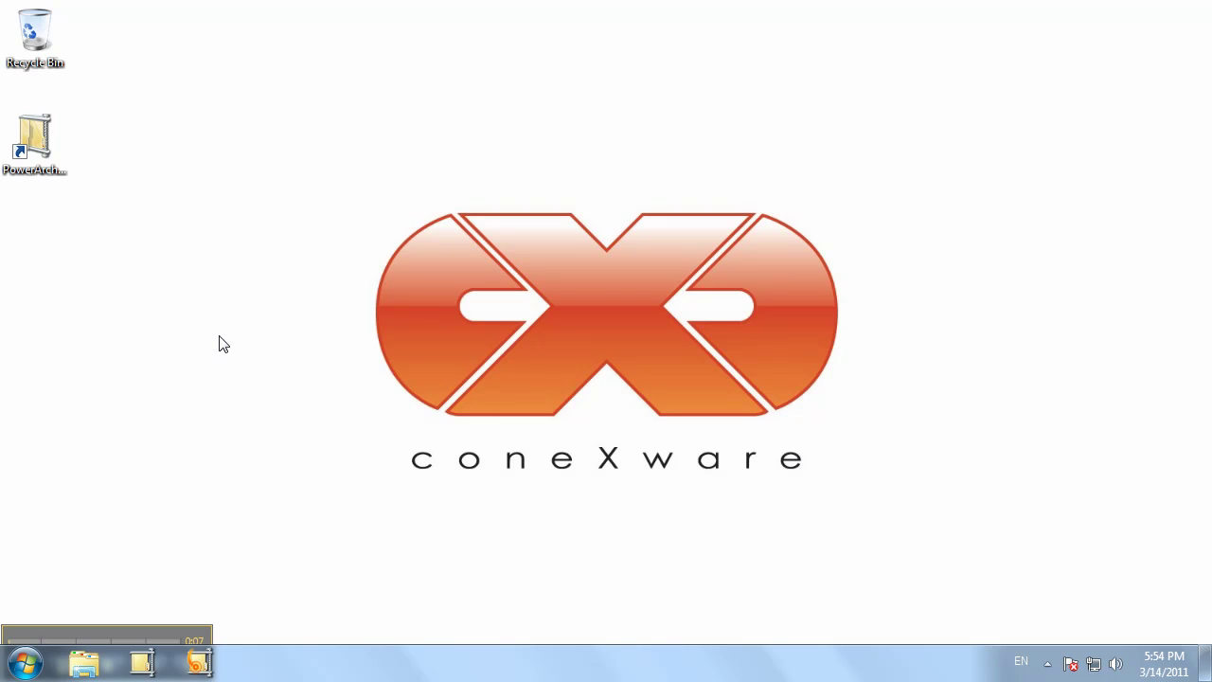
- Launch PowerArchiver and review the Miscellaneous page of its configuration, leaving the settings as they are
{"action": "left_click", "coordinate": [152, 663]}
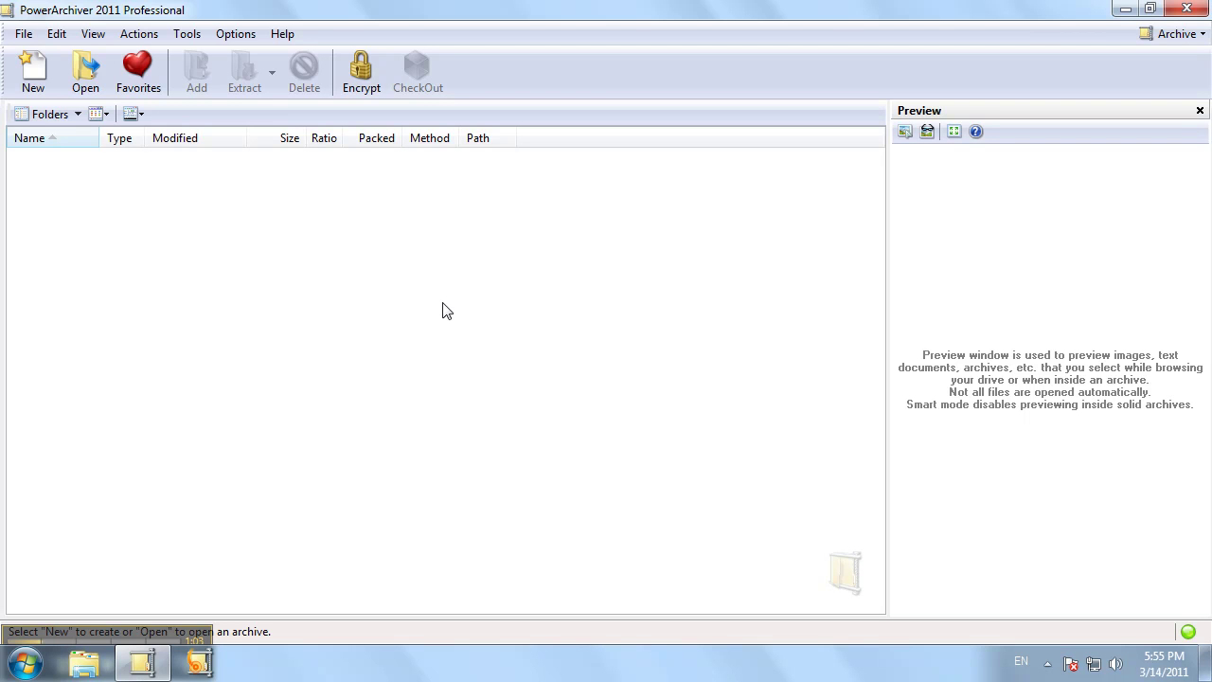
{"action": "left_click", "coordinate": [235, 34]}
{"action": "left_click", "coordinate": [246, 57]}
{"action": "left_click", "coordinate": [303, 208]}
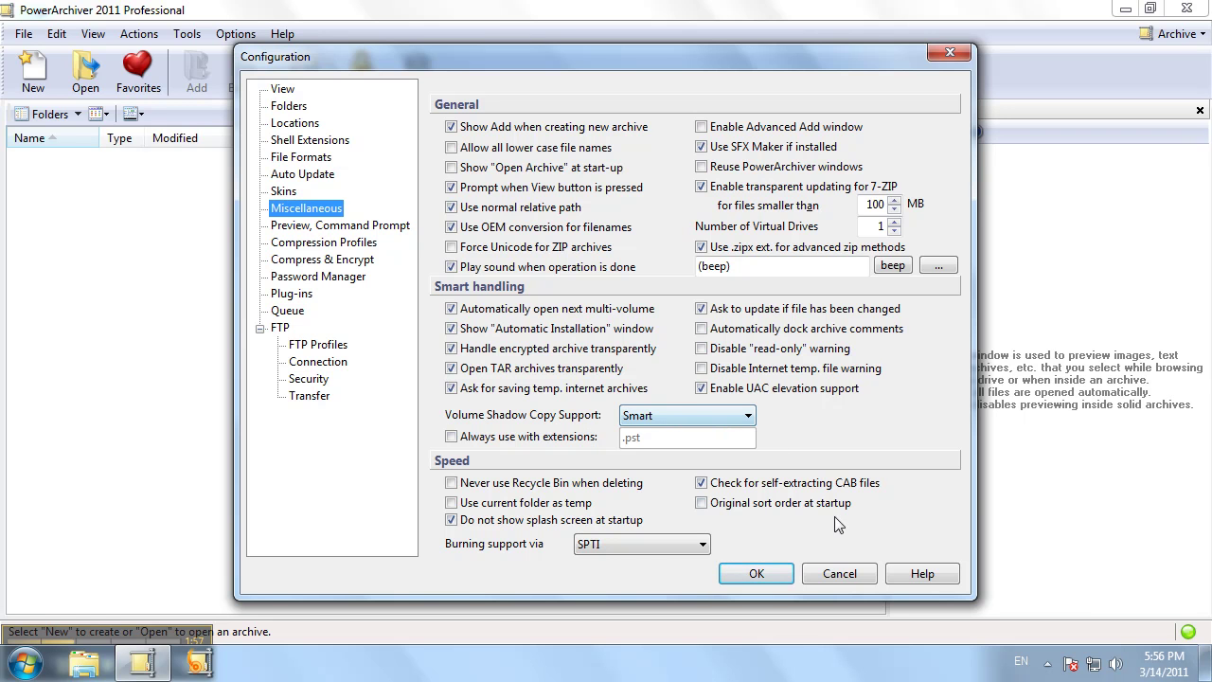
{"action": "left_click", "coordinate": [839, 574]}
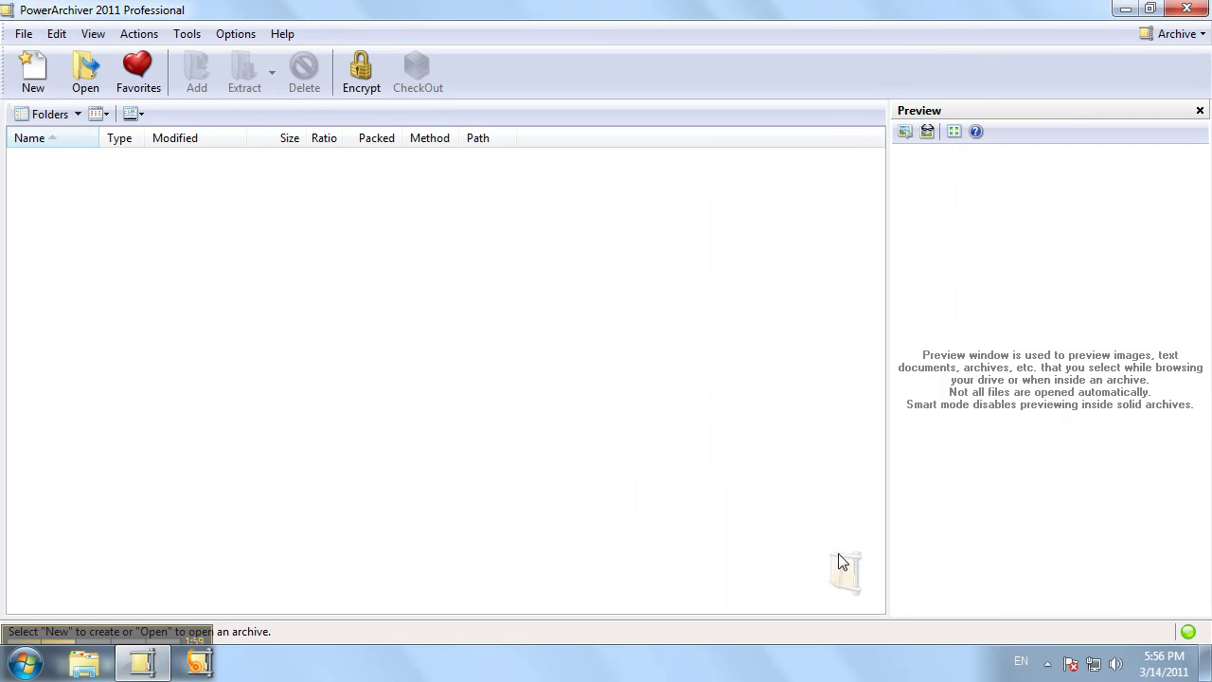
- Switch to the Backup tool and open the test.pbs backup script for editing
{"action": "left_click", "coordinate": [1203, 38]}
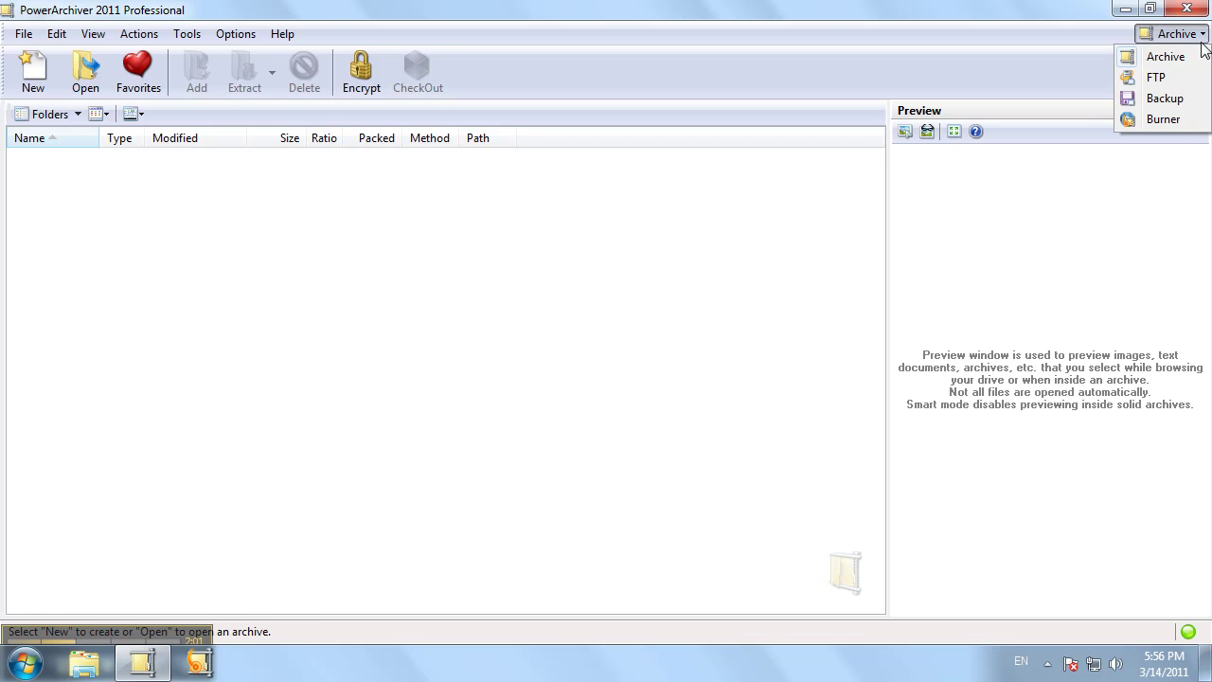
{"action": "left_click", "coordinate": [1199, 98]}
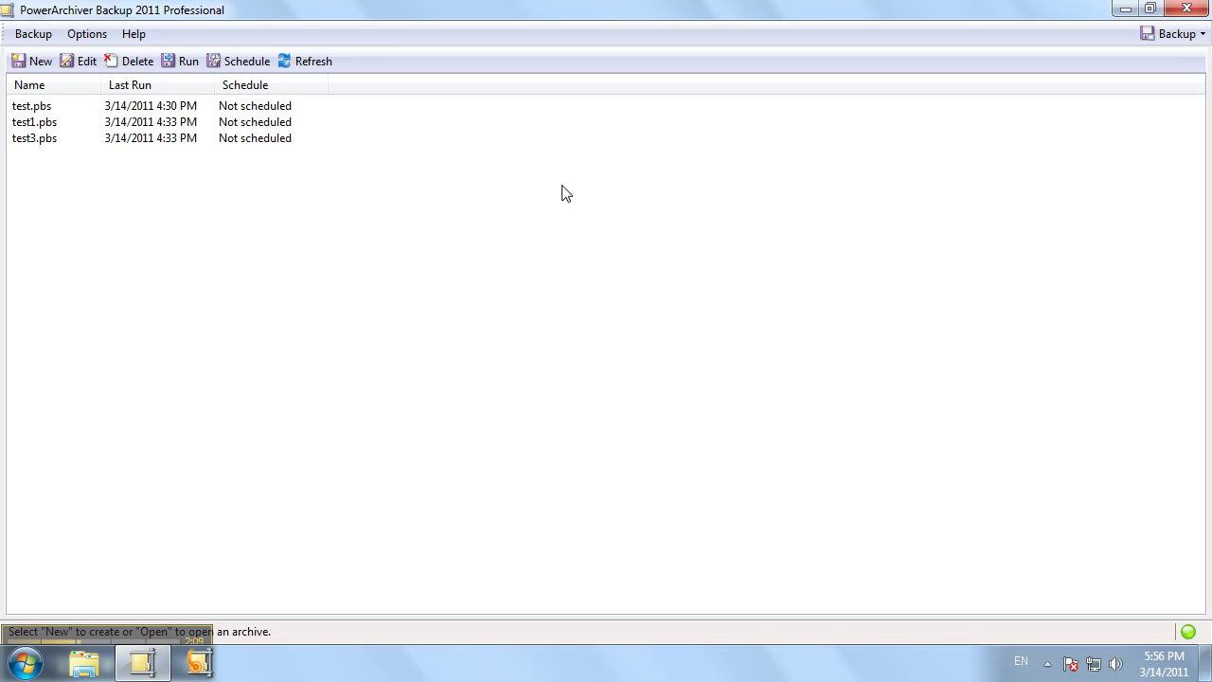
{"action": "left_click", "coordinate": [82, 108]}
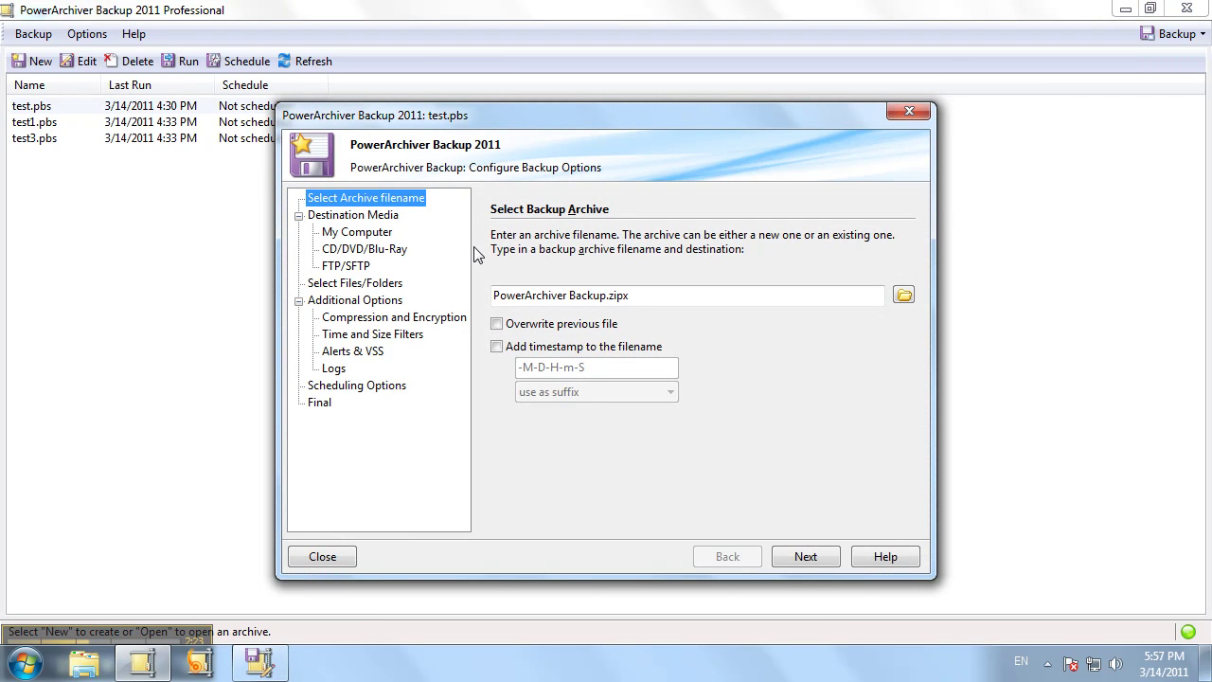
- Review the CD/DVD/Blu-Ray and FTP/SFTP destinations and the Alerts & VSS settings of the test.pbs script, and close it
{"action": "left_click", "coordinate": [824, 559]}
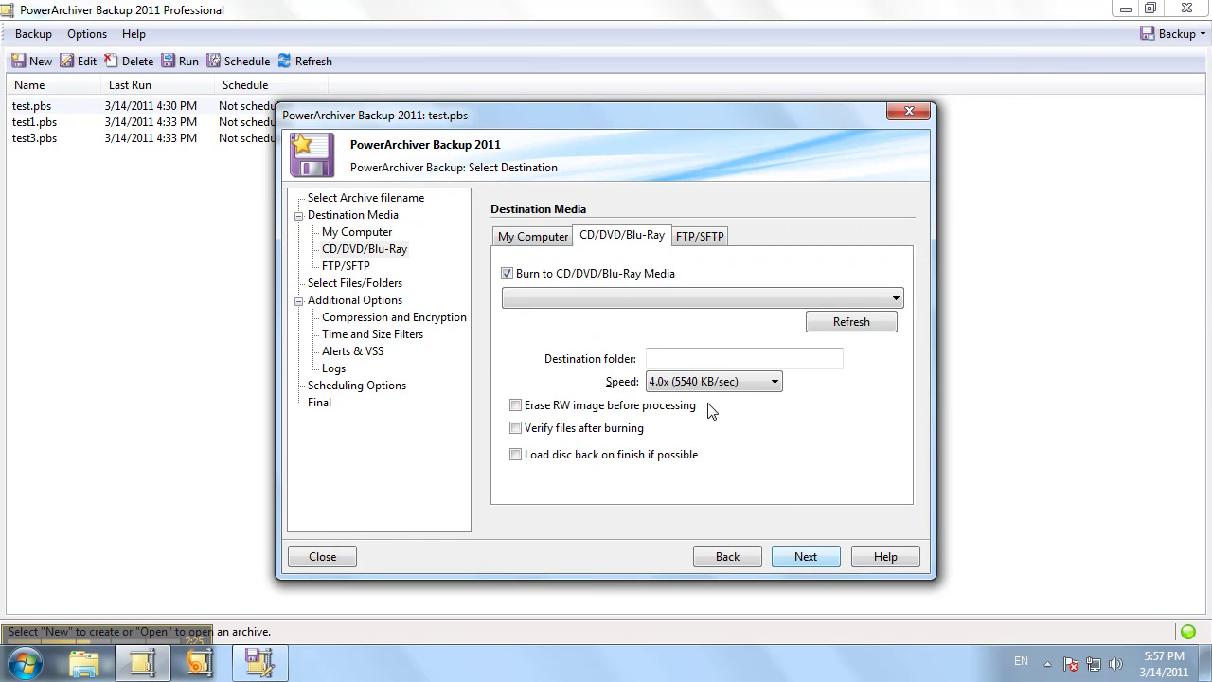
{"action": "left_click", "coordinate": [643, 243]}
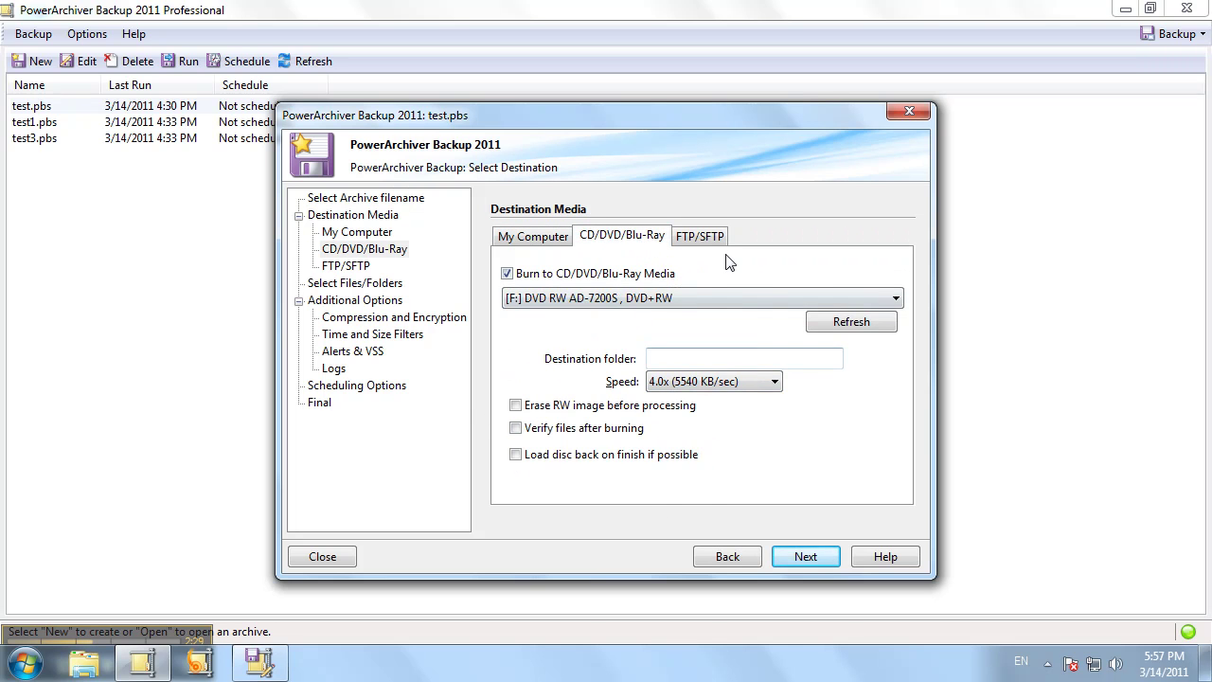
{"action": "left_click", "coordinate": [701, 237]}
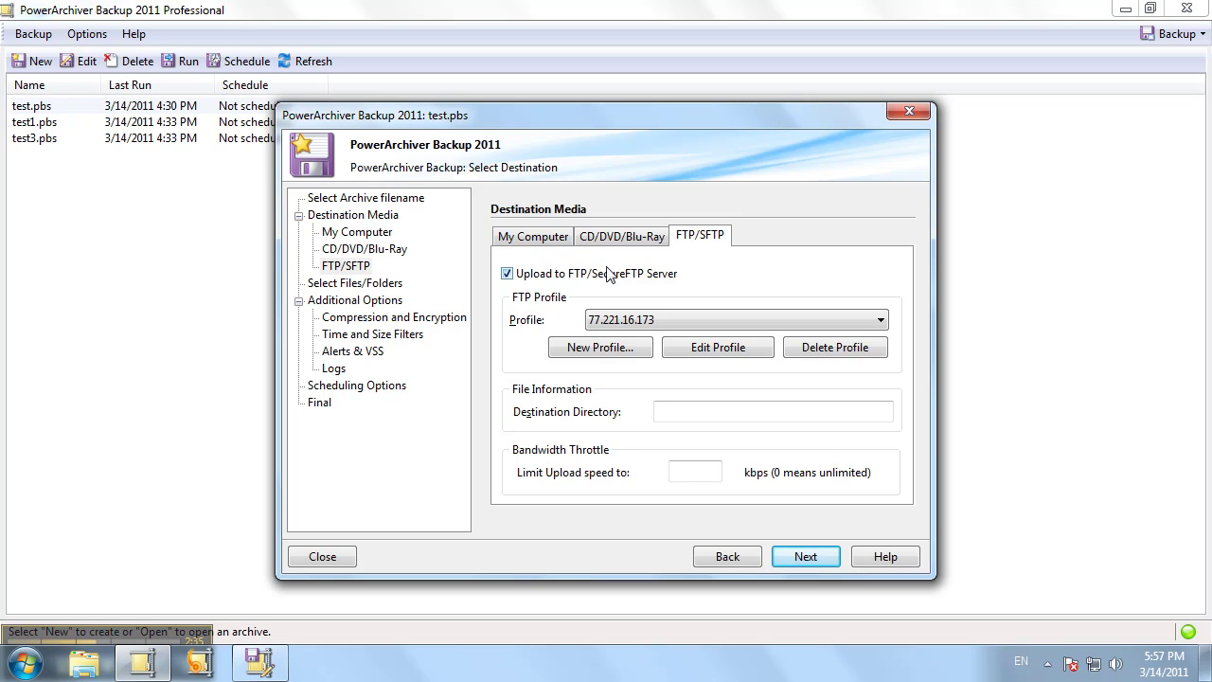
{"action": "left_click", "coordinate": [679, 470]}
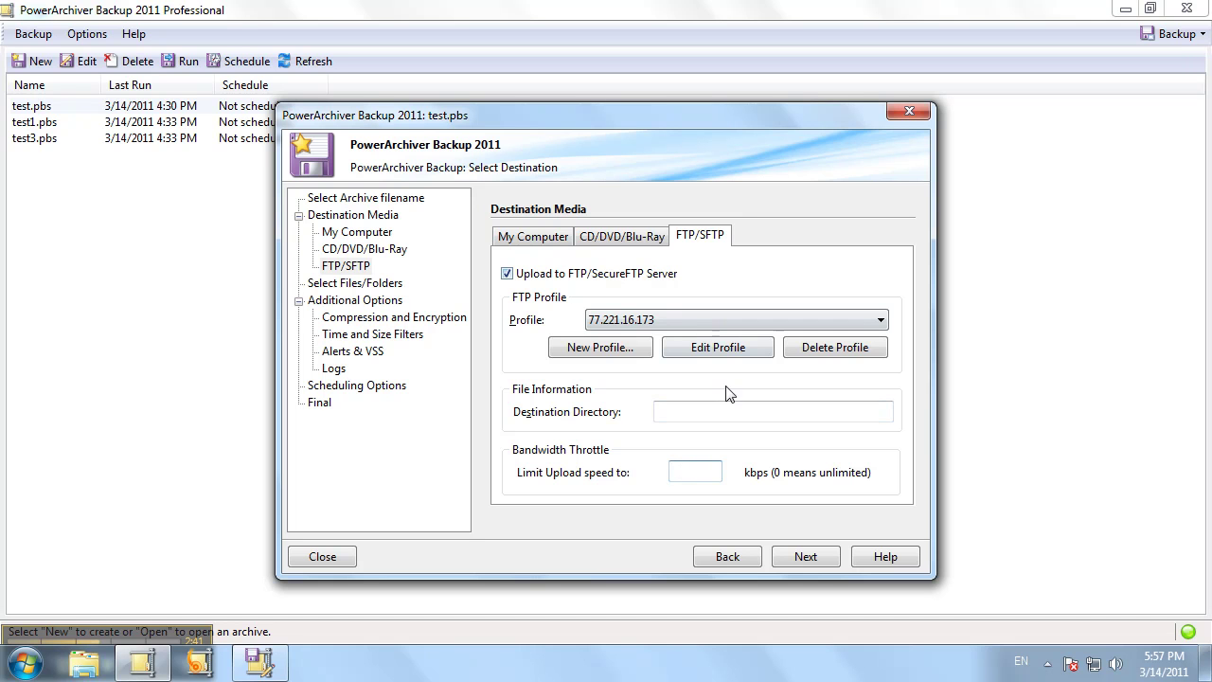
{"action": "left_click", "coordinate": [372, 352]}
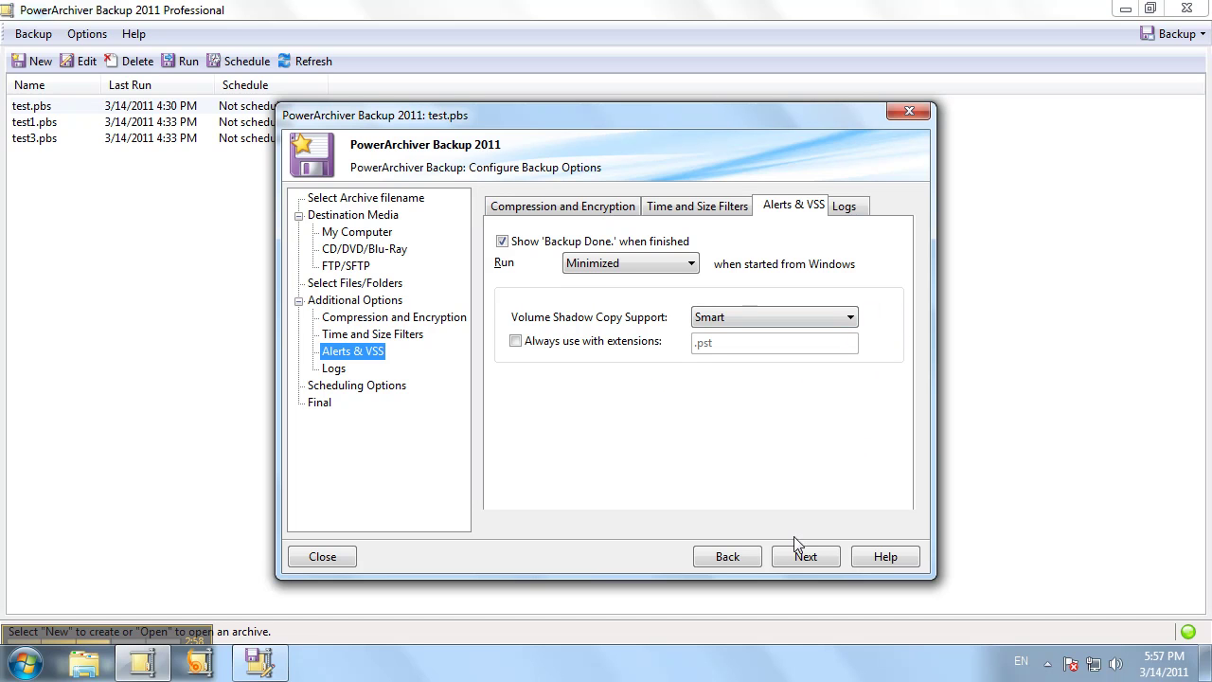
{"action": "left_click", "coordinate": [351, 559]}
- Switch to the FTP tool, review its protocol and queue folder choices, and enable the global transfer limit
{"action": "left_click", "coordinate": [1195, 34]}
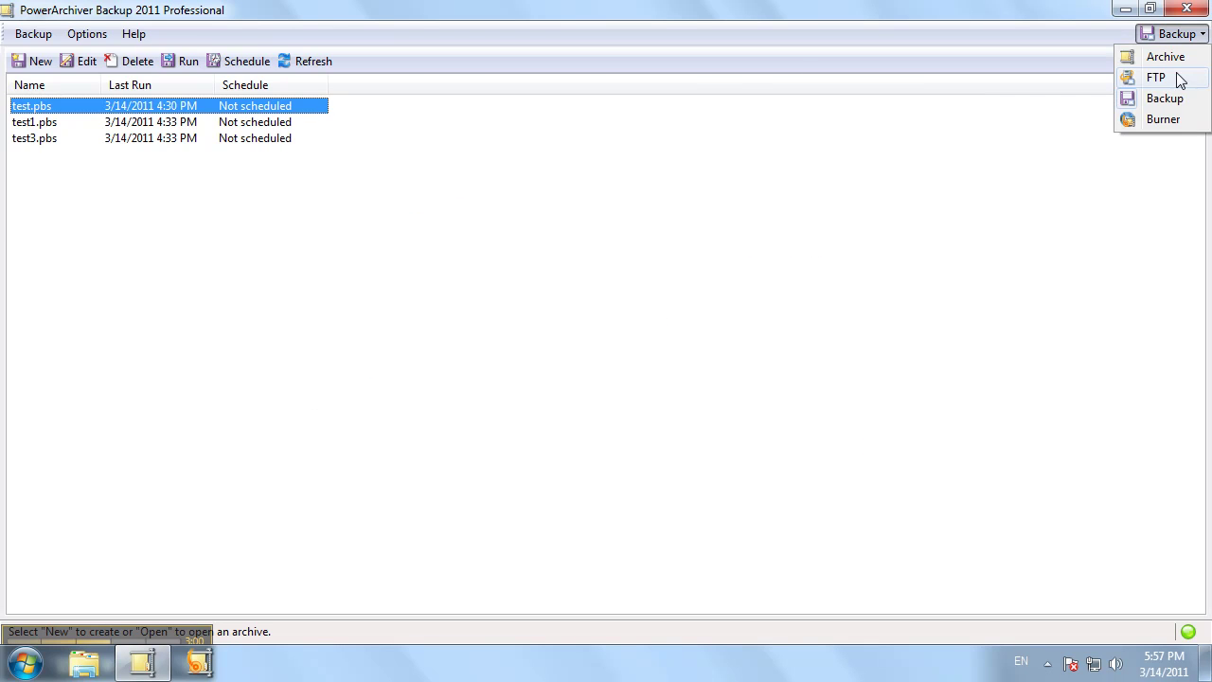
{"action": "left_click", "coordinate": [1180, 78]}
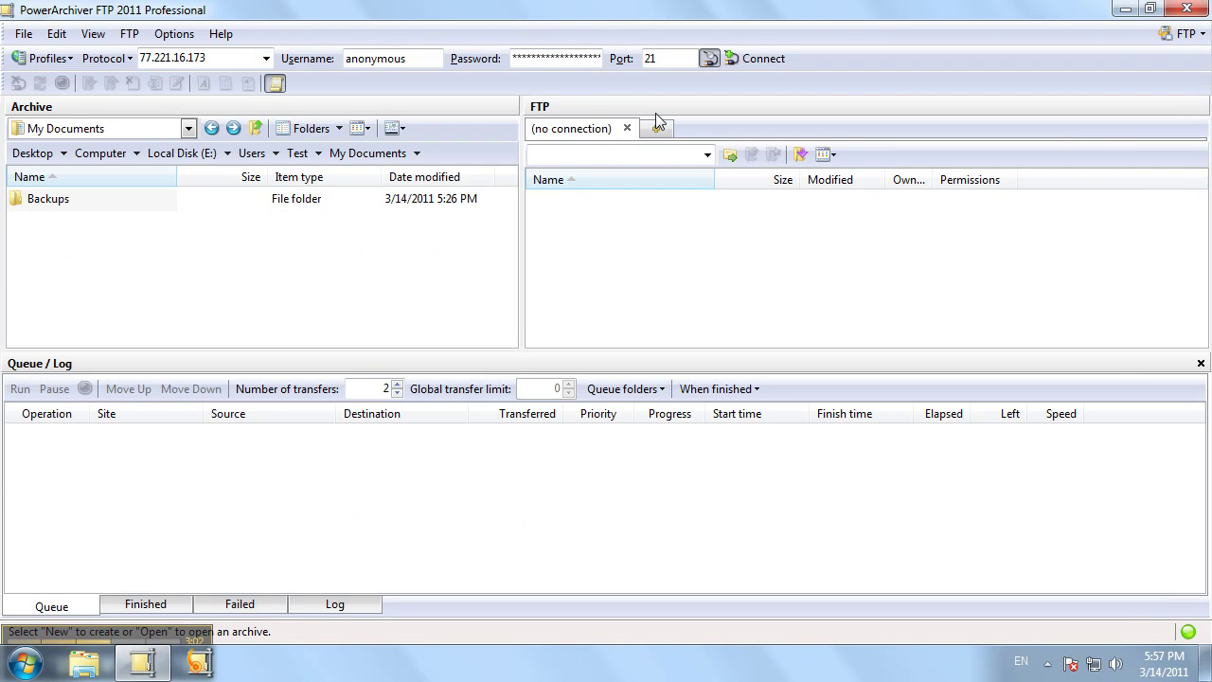
{"action": "left_click", "coordinate": [115, 61]}
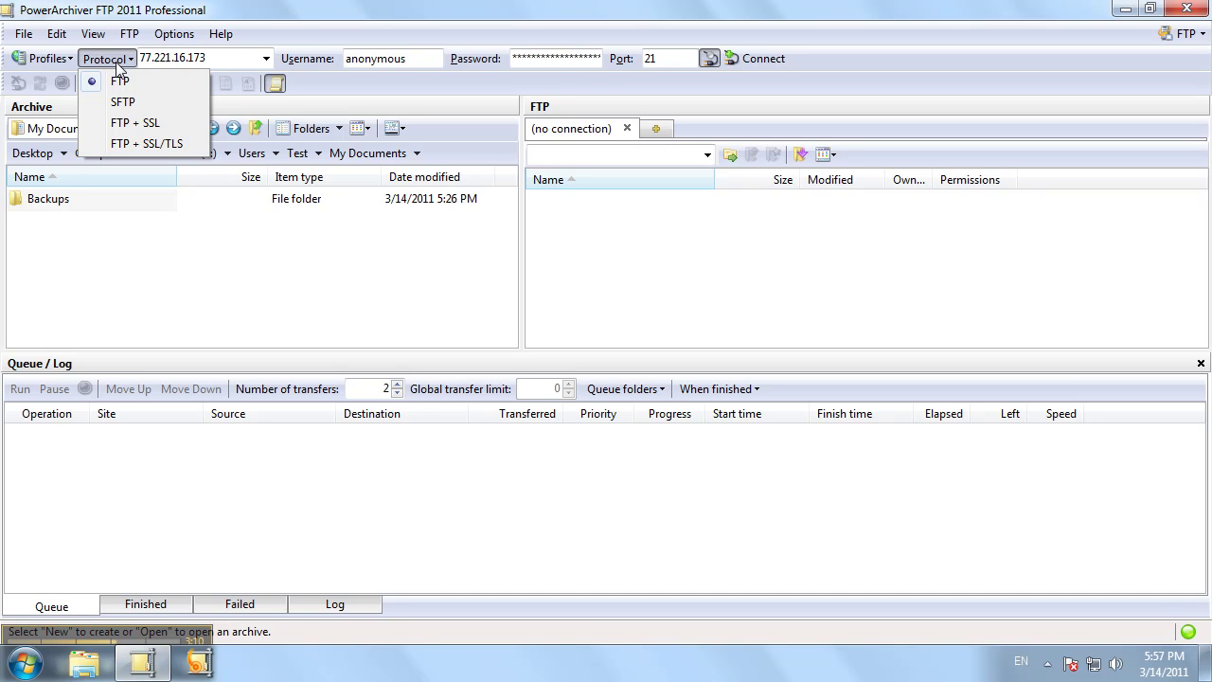
{"action": "left_click", "coordinate": [707, 310]}
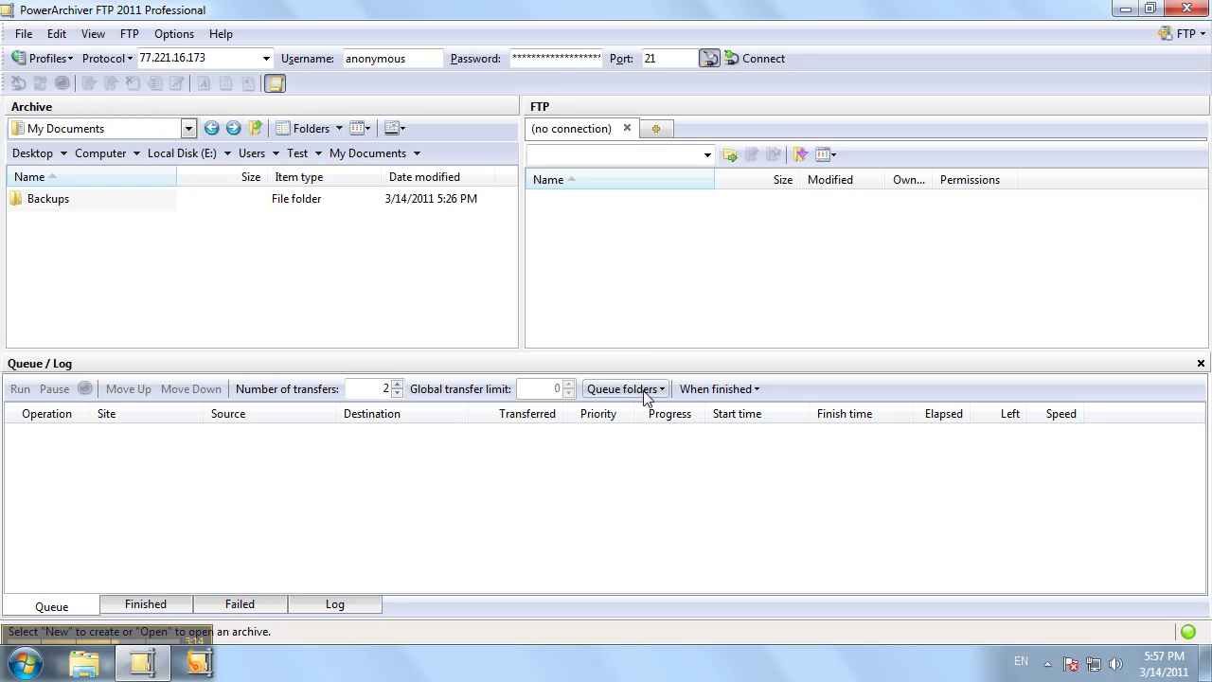
{"action": "left_click", "coordinate": [698, 391]}
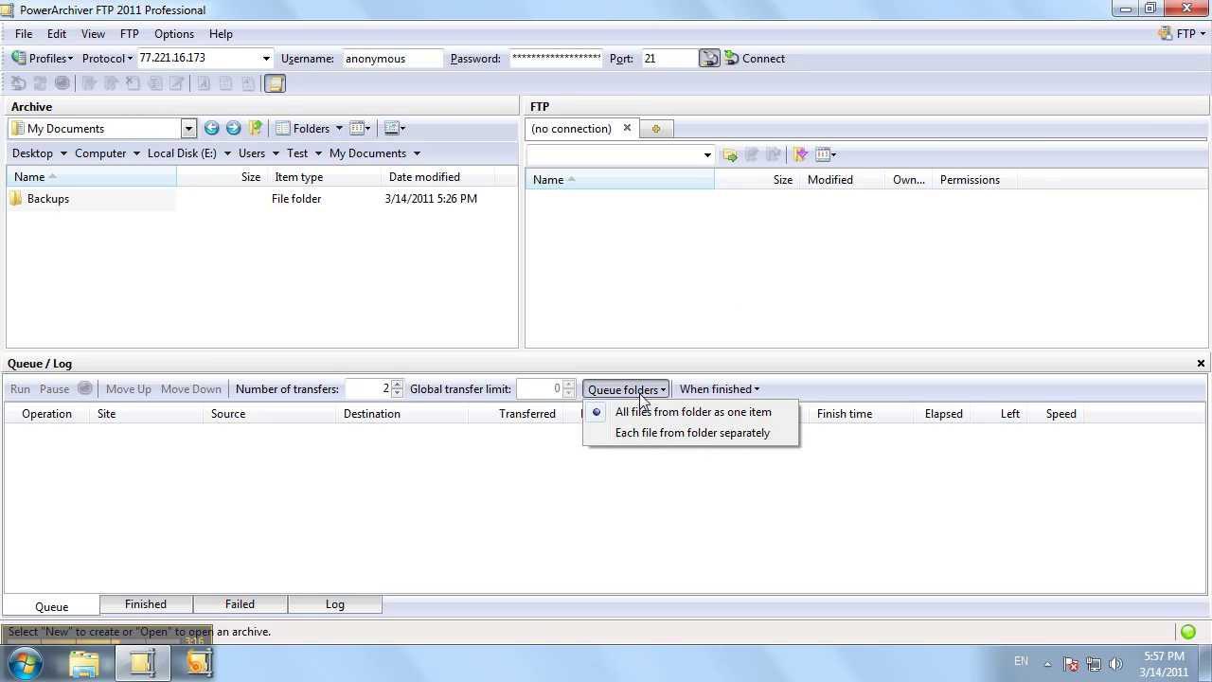
{"action": "left_click", "coordinate": [476, 395]}
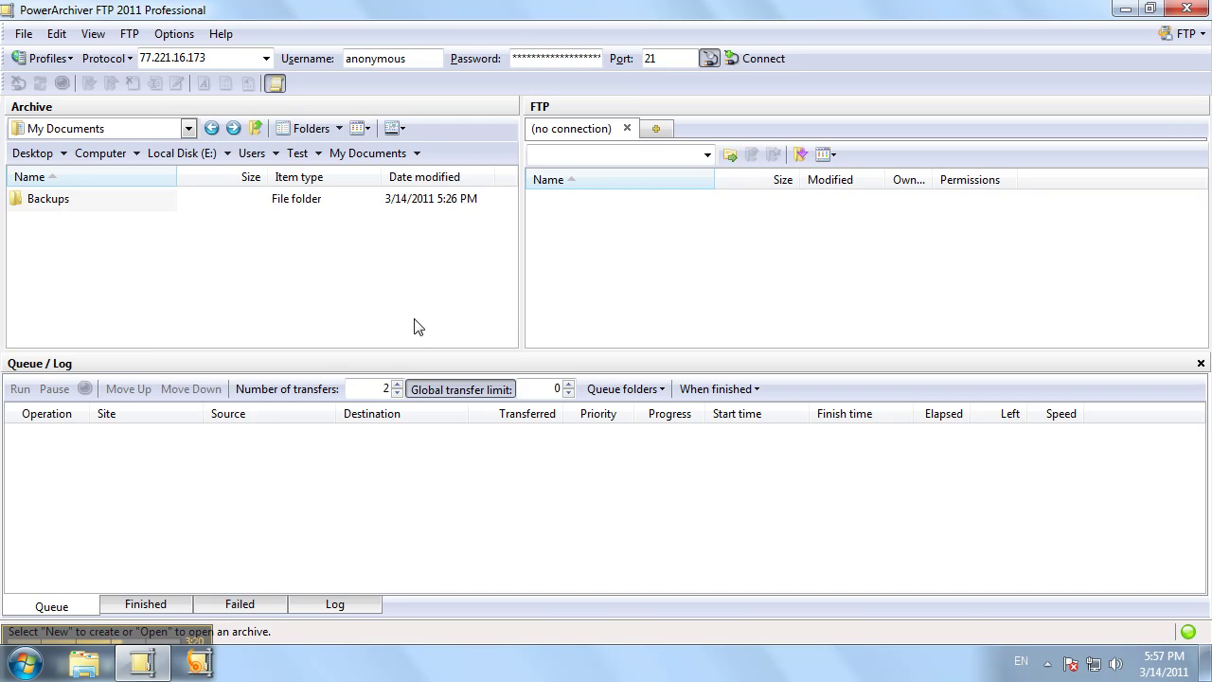
- Connect to the FTP server 77.221.16.173 as anonymous on port 21
{"action": "left_click", "coordinate": [204, 57]}
{"action": "left_click", "coordinate": [388, 59]}
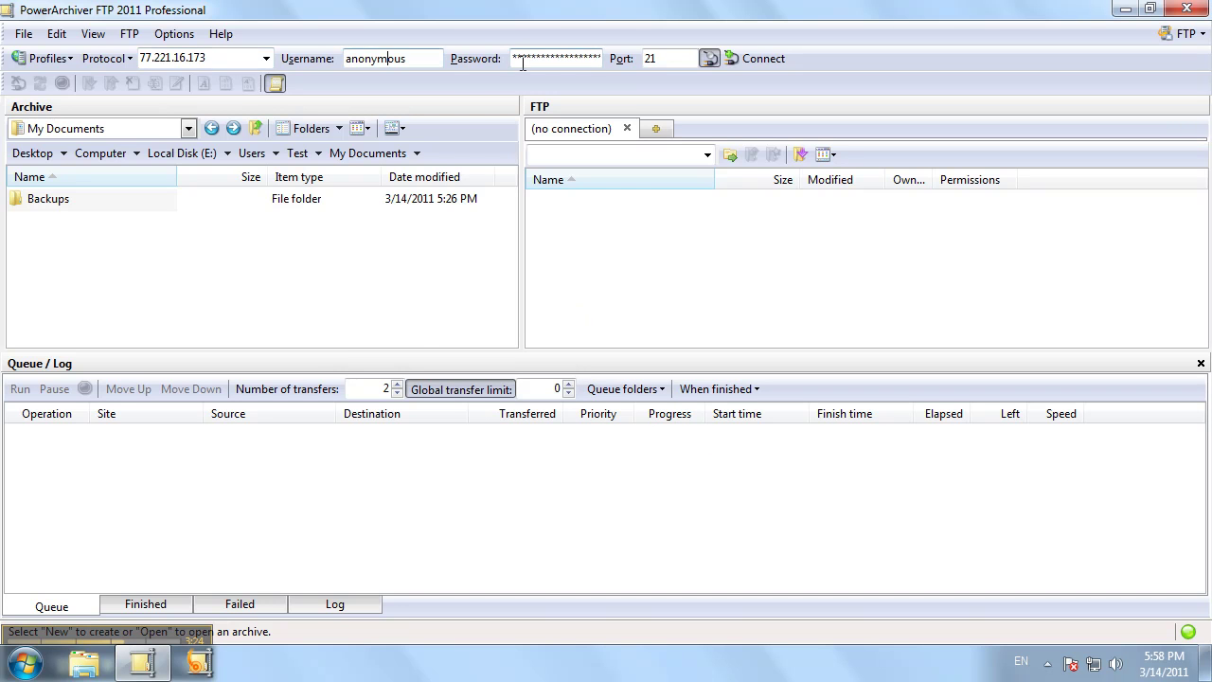
{"action": "left_click", "coordinate": [723, 58]}
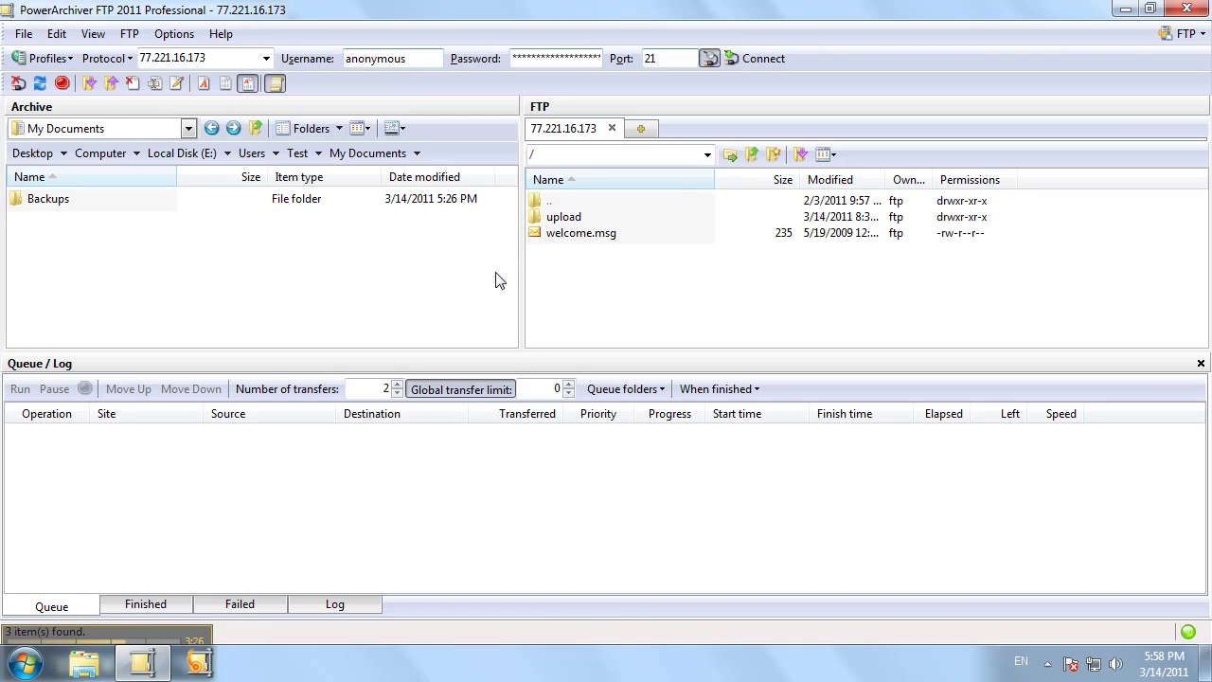
- Turn off the global transfer limit and review the When finished and Queue folders options of the transfer queue
{"action": "left_click", "coordinate": [445, 318]}
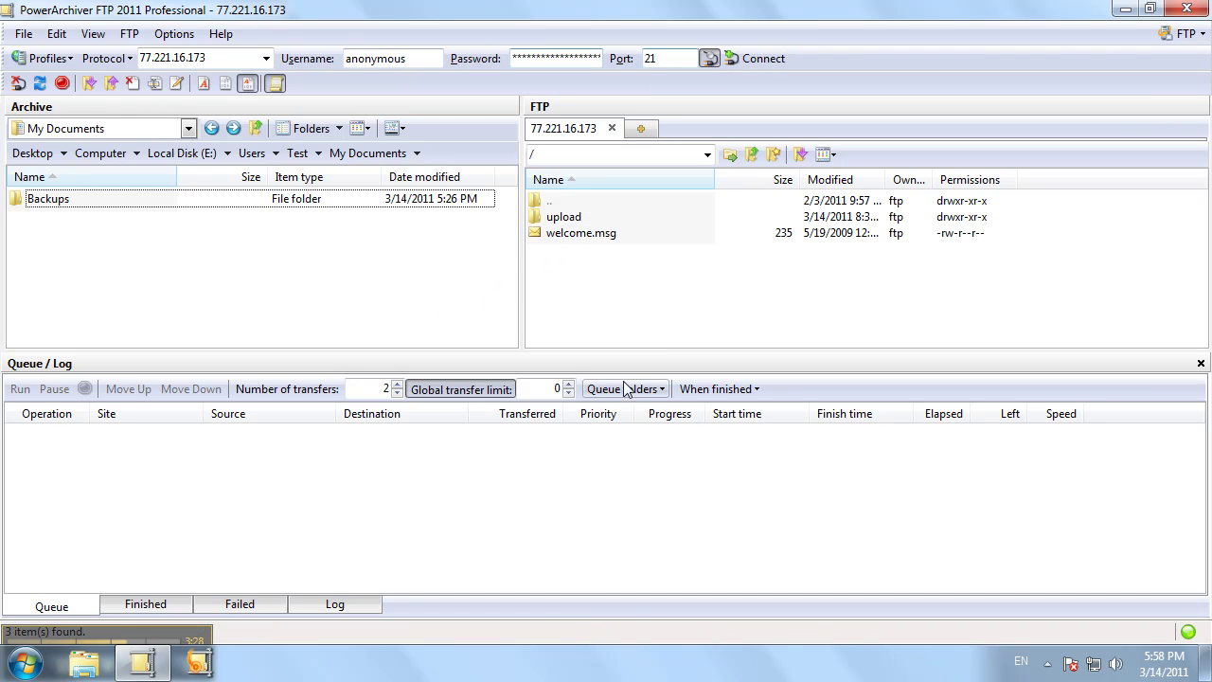
{"action": "left_click", "coordinate": [625, 388]}
{"action": "mouse_move", "coordinate": [734, 389]}
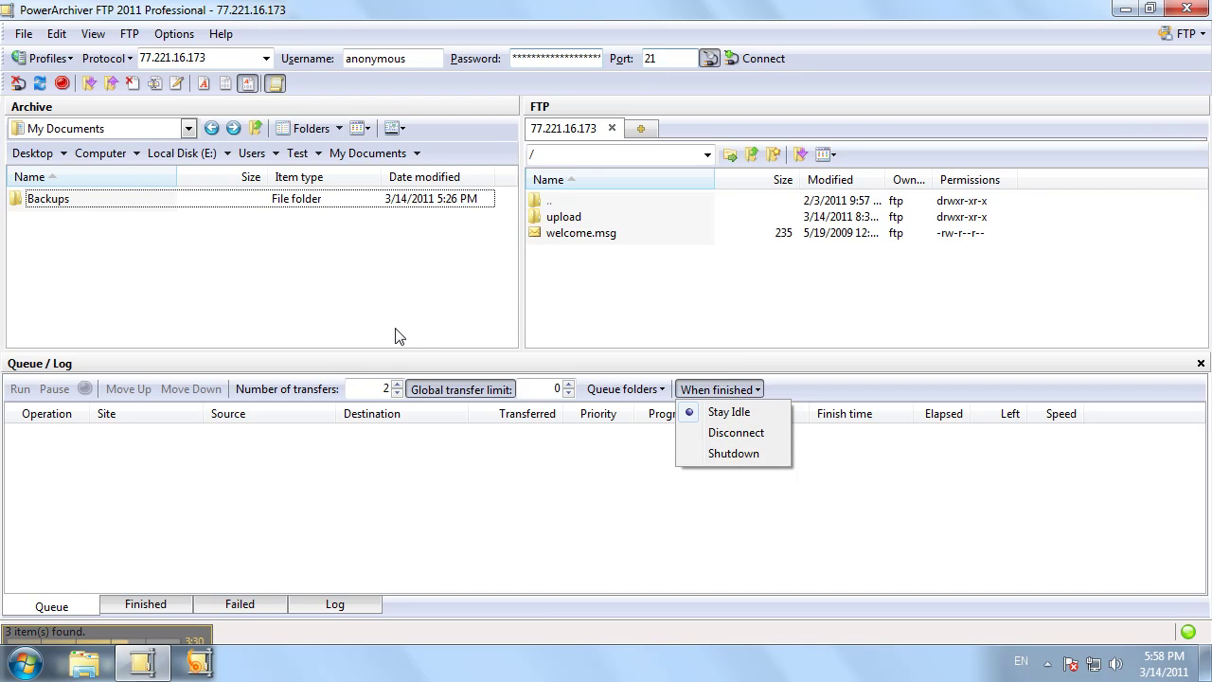
{"action": "left_click", "coordinate": [528, 371]}
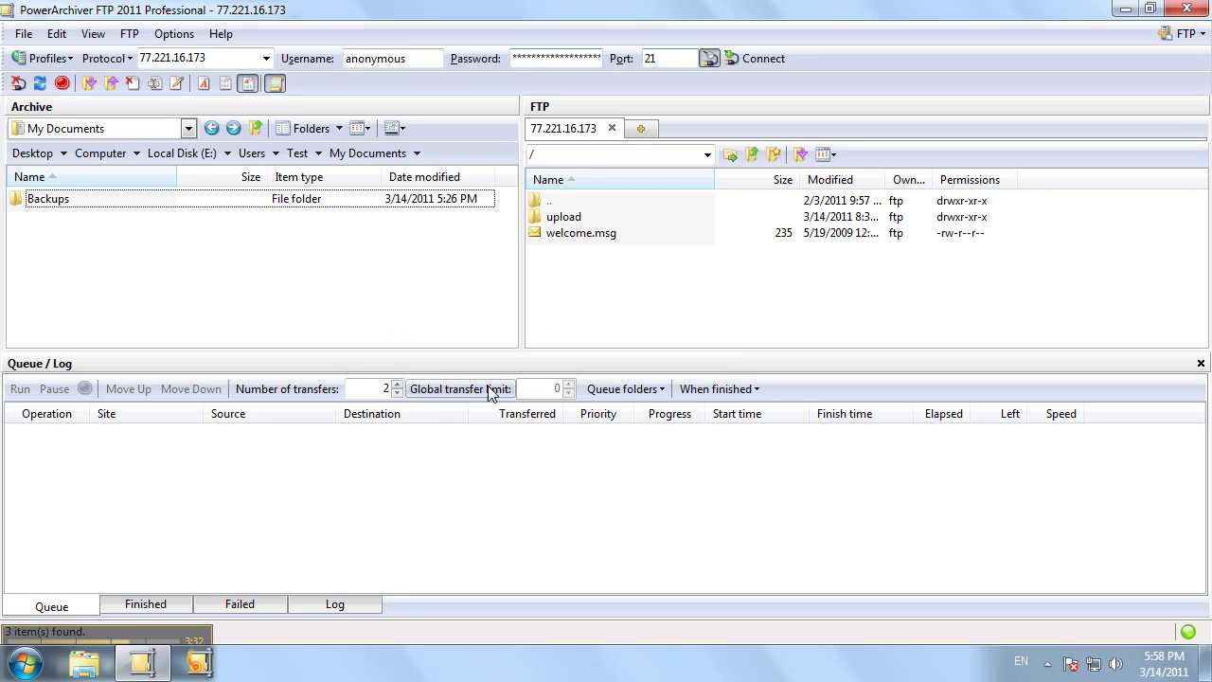
{"action": "left_click", "coordinate": [656, 393]}
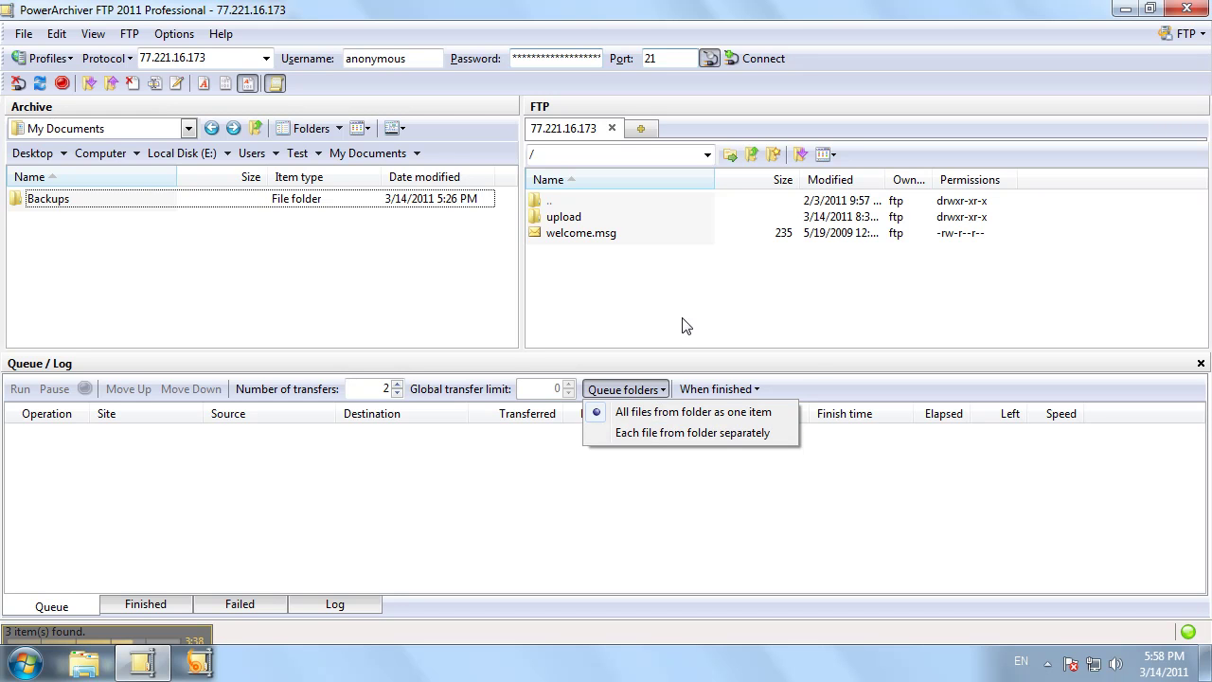
{"action": "left_click", "coordinate": [706, 315]}
- View the list of finished transfers and the FTP connection log
{"action": "left_click", "coordinate": [186, 605]}
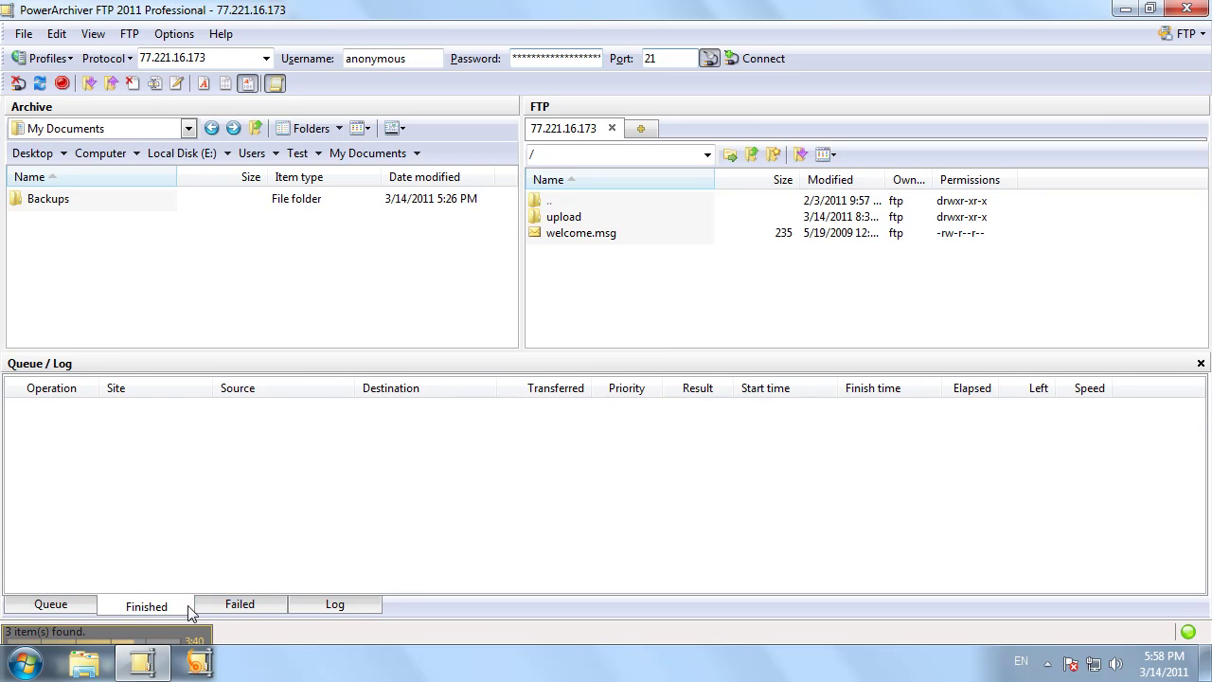
{"action": "left_click", "coordinate": [355, 606]}
- Switch to the Burner tool and review the available targets for copying a disc
{"action": "left_click", "coordinate": [1184, 33]}
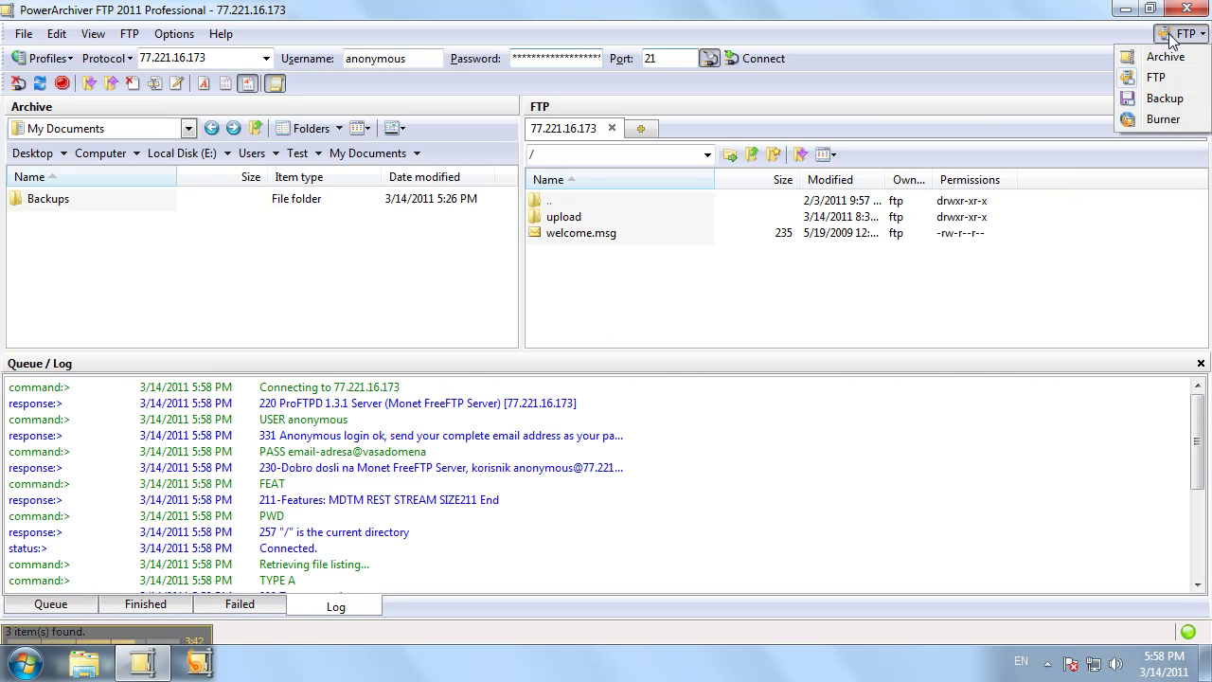
{"action": "left_click", "coordinate": [1163, 119]}
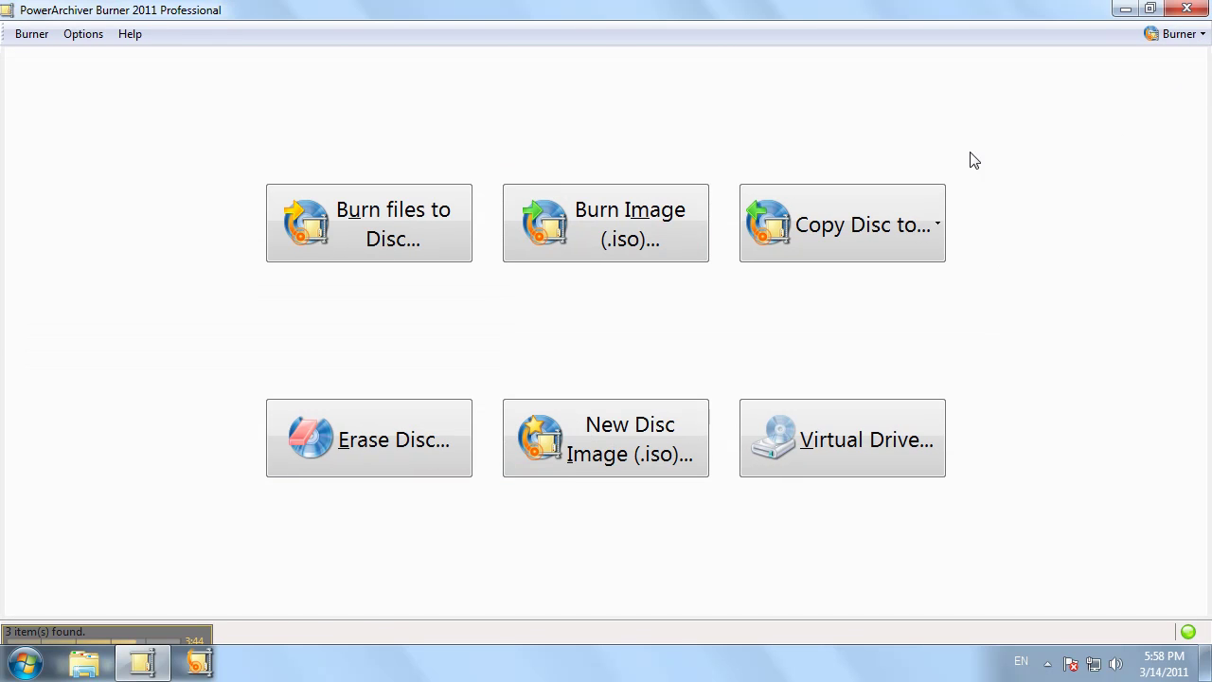
{"action": "left_click", "coordinate": [932, 227]}
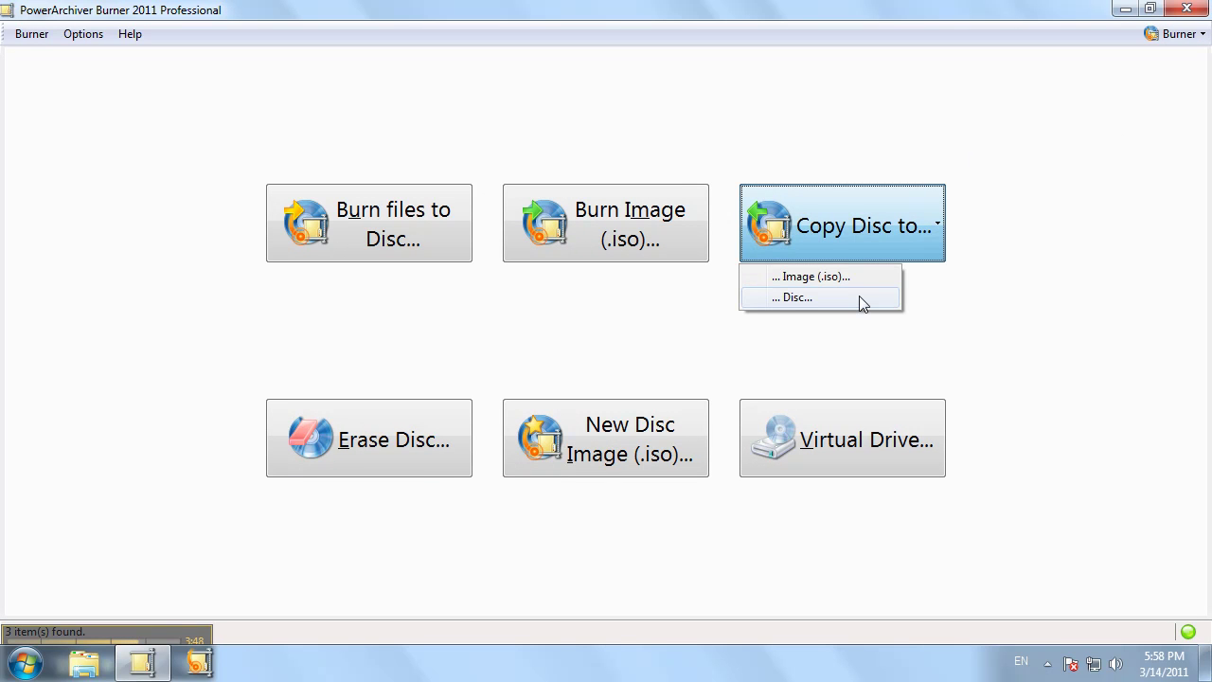
{"action": "left_click", "coordinate": [1041, 241]}
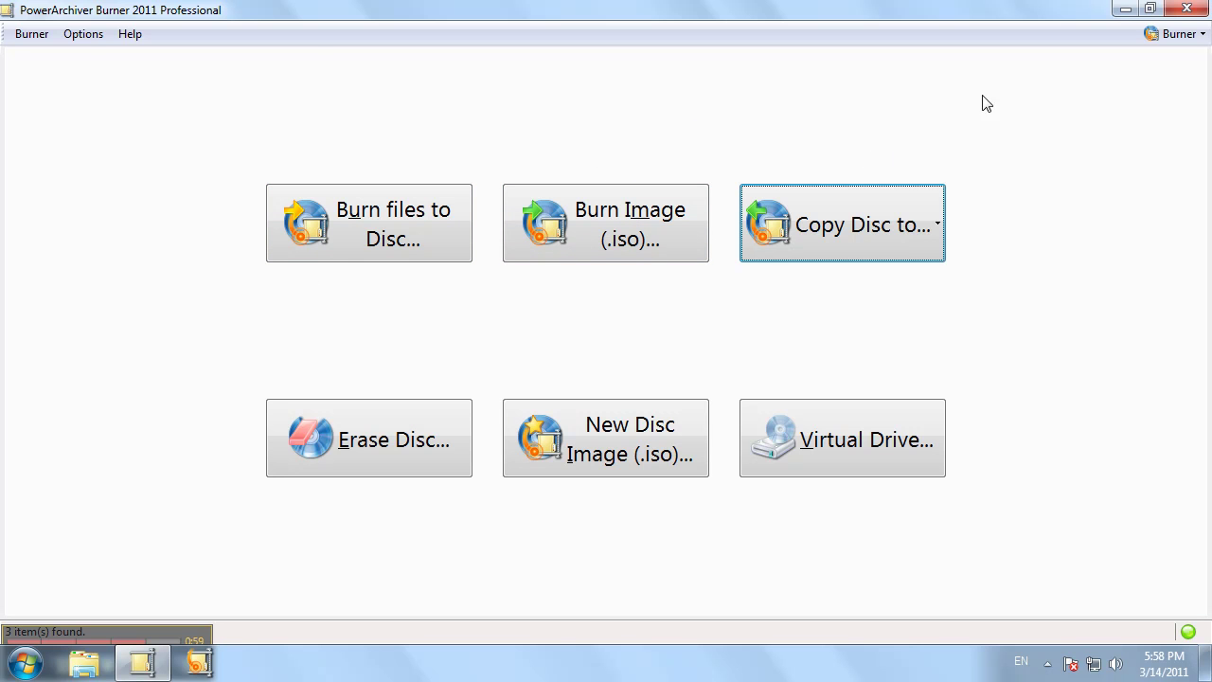
- Check for new PowerArchiver versions and close the update window
{"action": "left_click", "coordinate": [84, 34]}
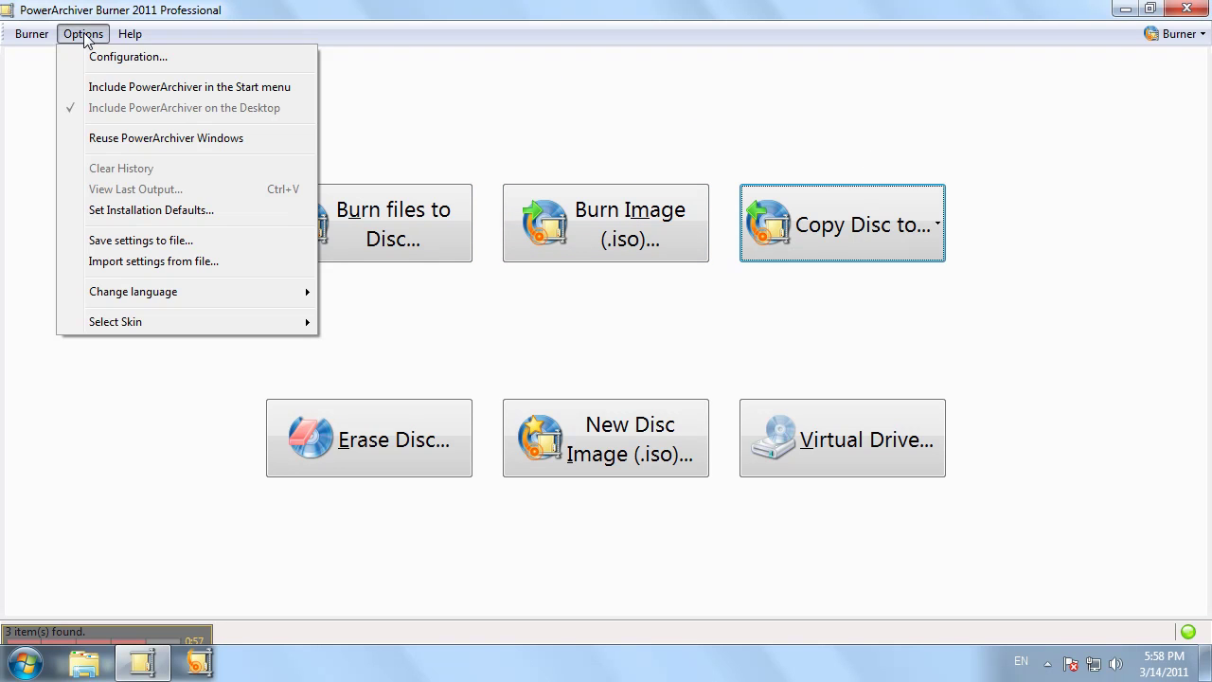
{"action": "mouse_move", "coordinate": [129, 38]}
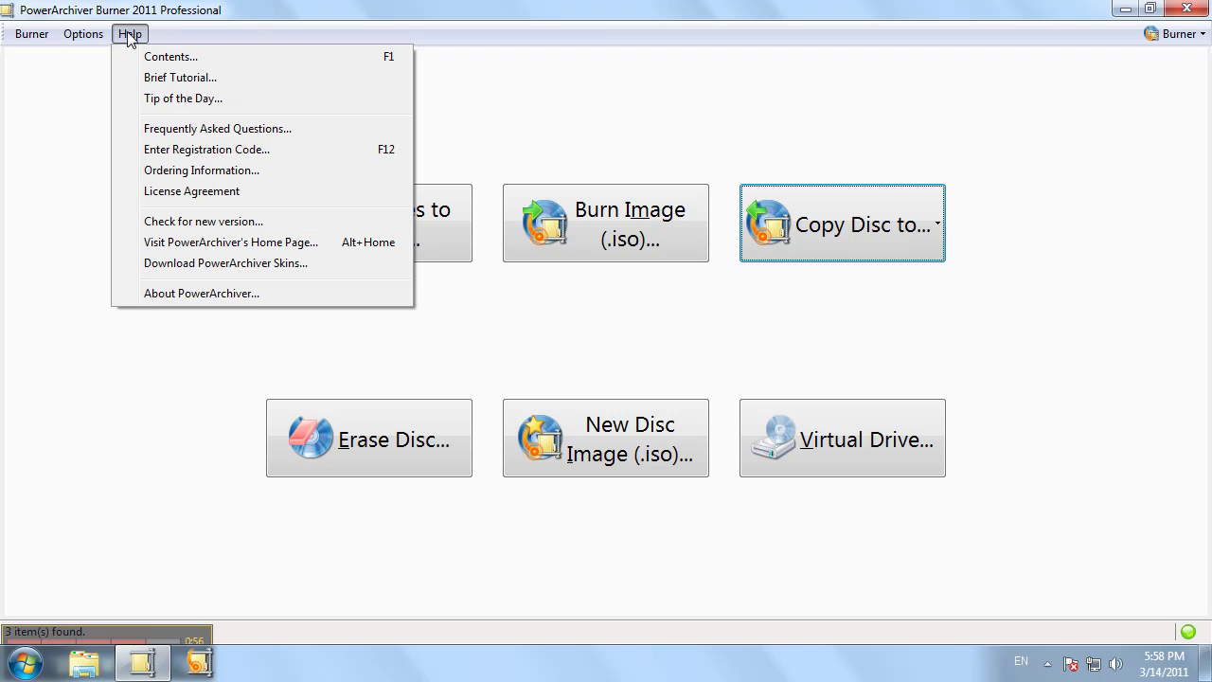
{"action": "left_click", "coordinate": [291, 220]}
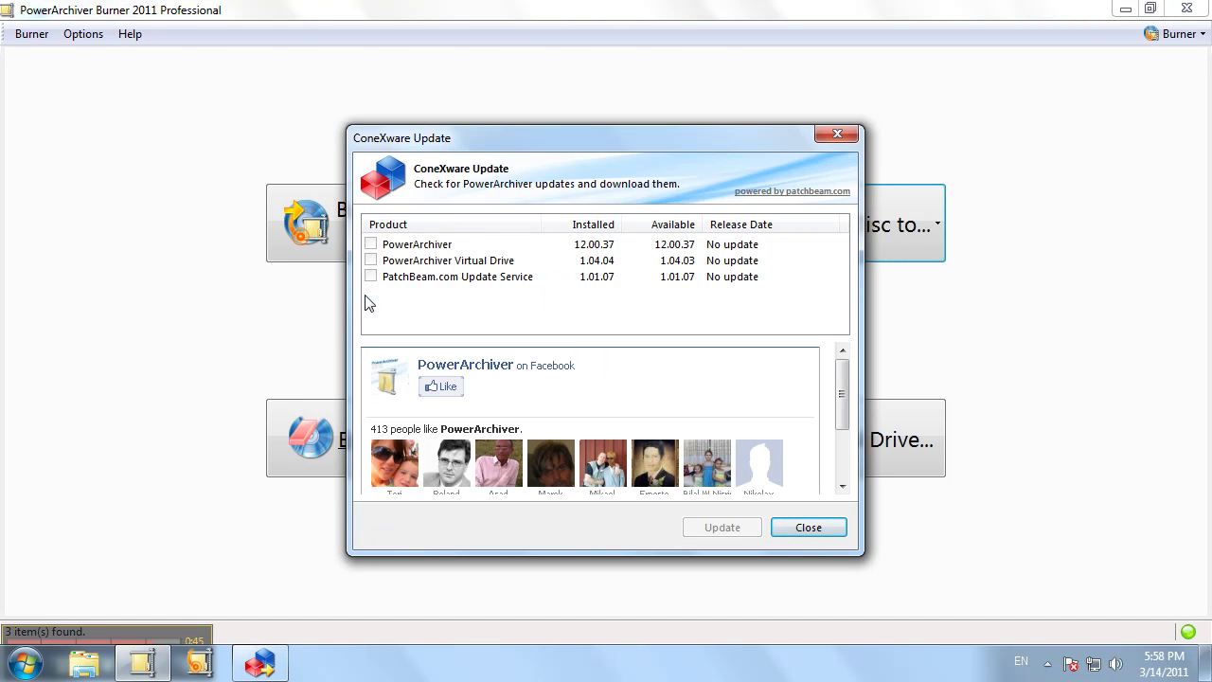
{"action": "left_click", "coordinate": [837, 531]}
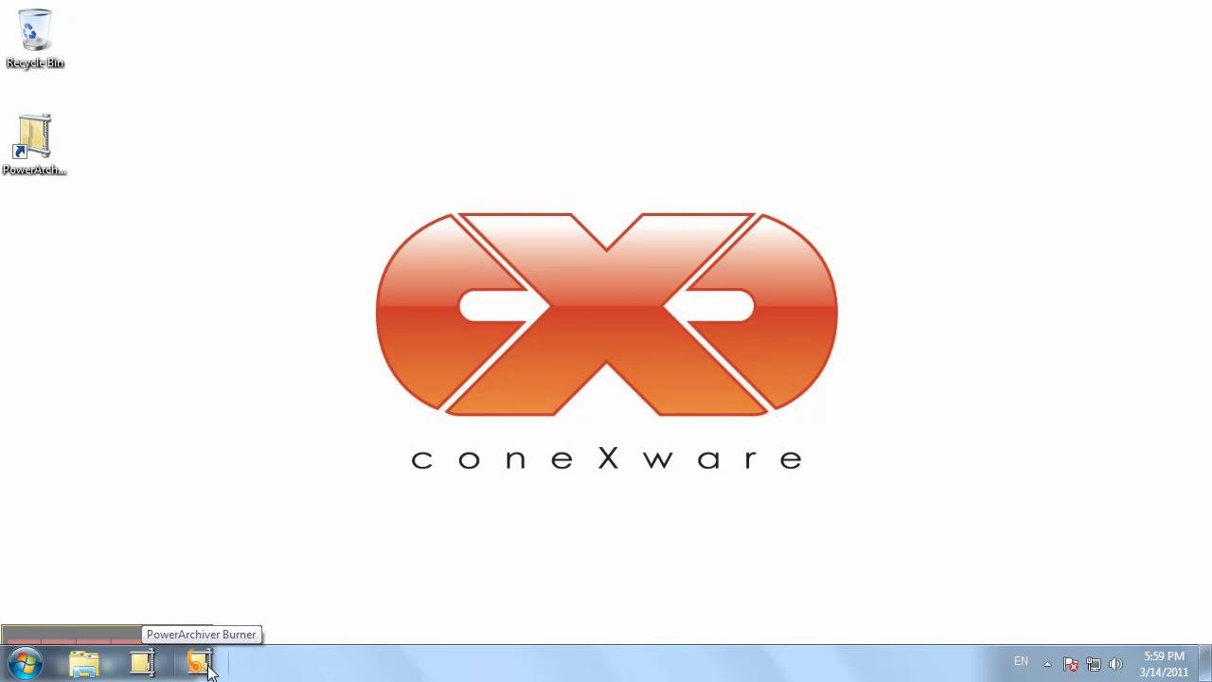
- Launch the standalone PowerArchiver Burner to view its CD/DVD/BD tools, and close it
{"action": "left_click", "coordinate": [218, 670]}
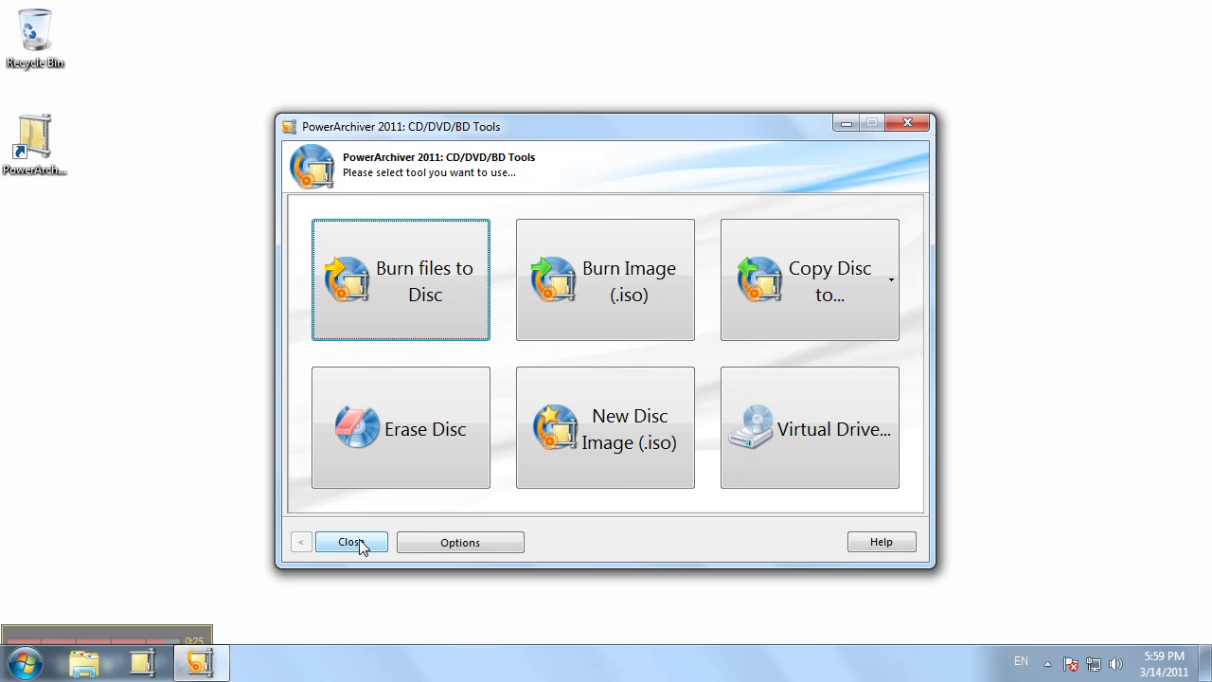
{"action": "left_click", "coordinate": [352, 542]}
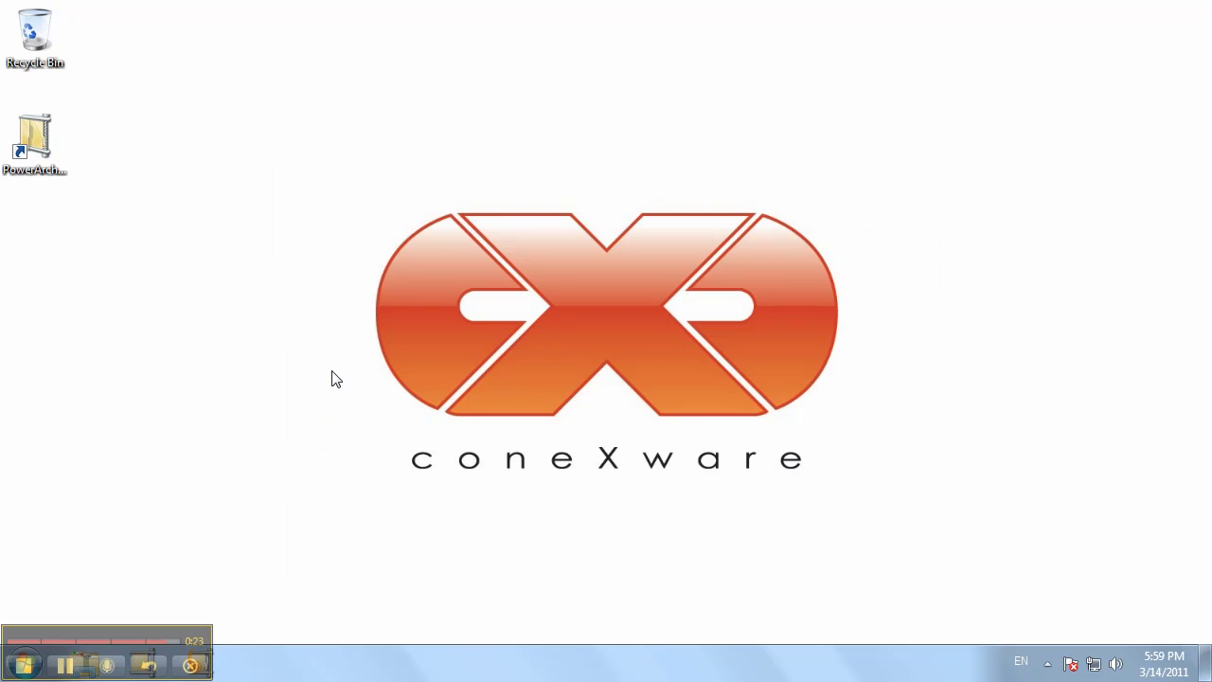